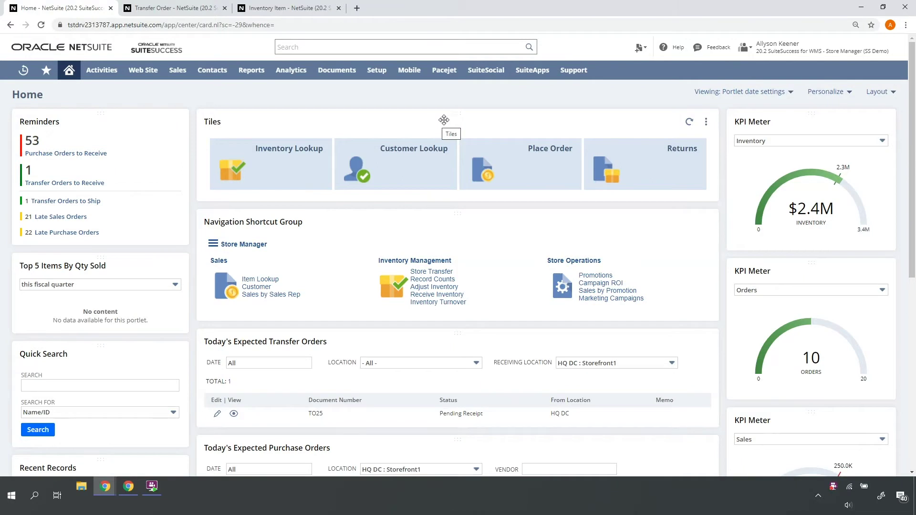
Point out the current role, Reminders, KPI meters and TO25 among expected transfers on the dashboard
{"action": "mouse_move", "coordinate": [807, 58]}
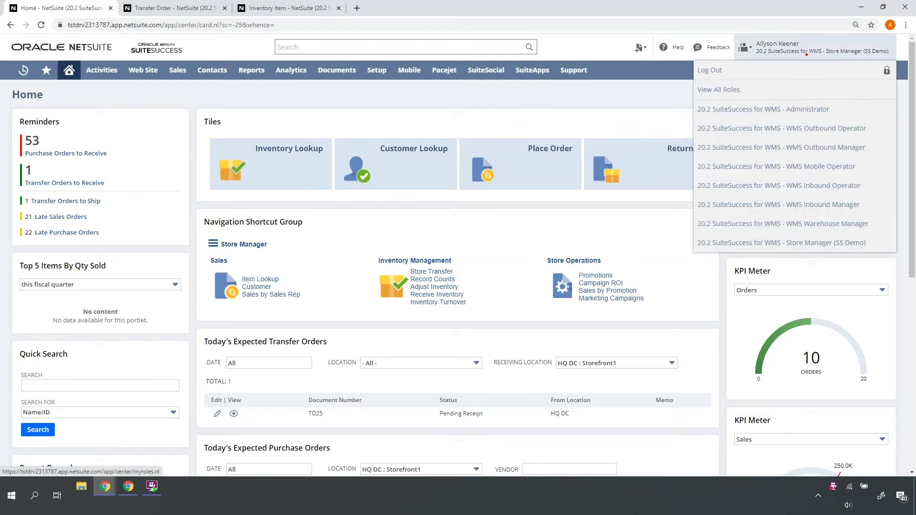
{"action": "left_click_drag", "start_coordinate": [832, 59], "coordinate": [802, 101]}
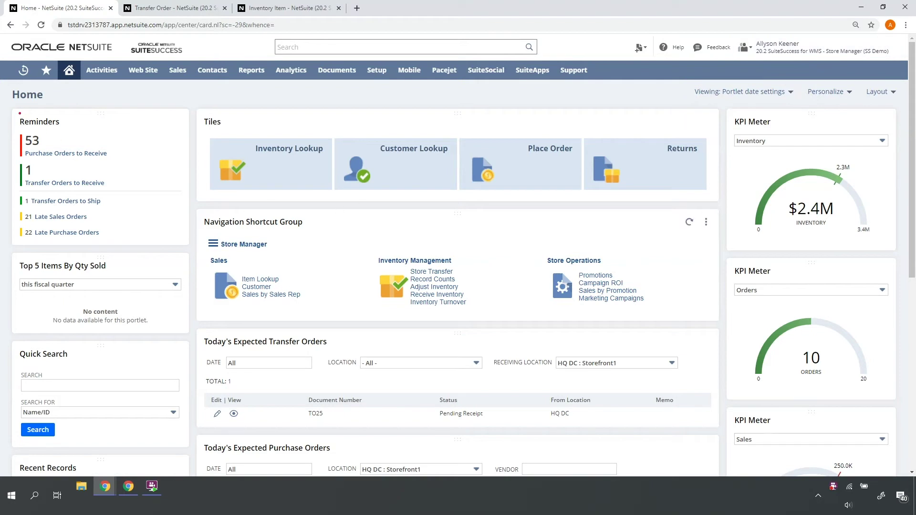
{"action": "left_click_drag", "start_coordinate": [17, 113], "coordinate": [181, 248]}
{"action": "mouse_move", "coordinate": [723, 113]}
{"action": "left_mouse_down"}
{"action": "mouse_move", "coordinate": [742, 122]}
{"action": "mouse_move", "coordinate": [895, 402]}
{"action": "left_mouse_up"}
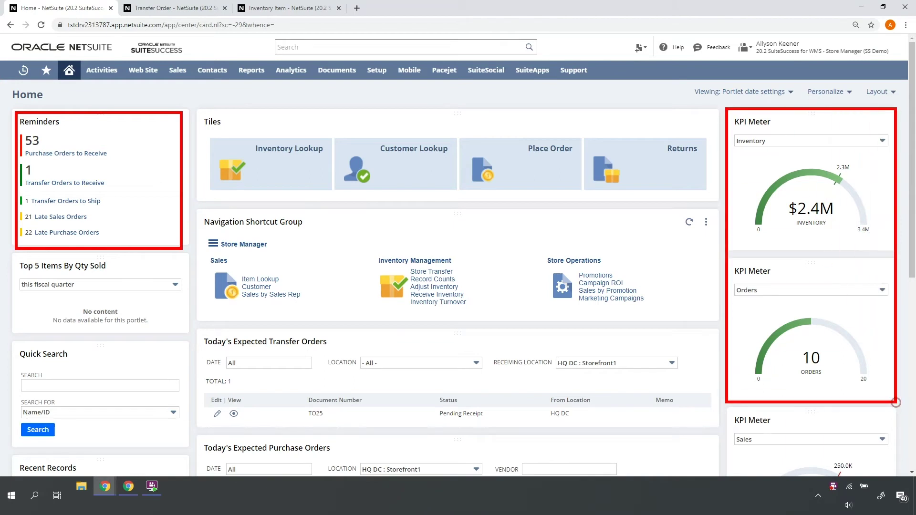
{"action": "left_click_drag", "start_coordinate": [324, 403], "coordinate": [397, 368]}
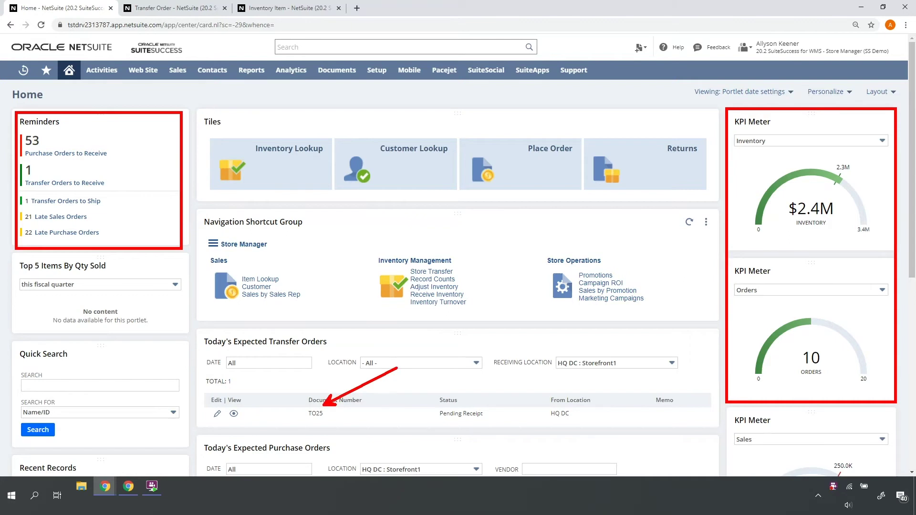
{"action": "key", "text": "Escape"}
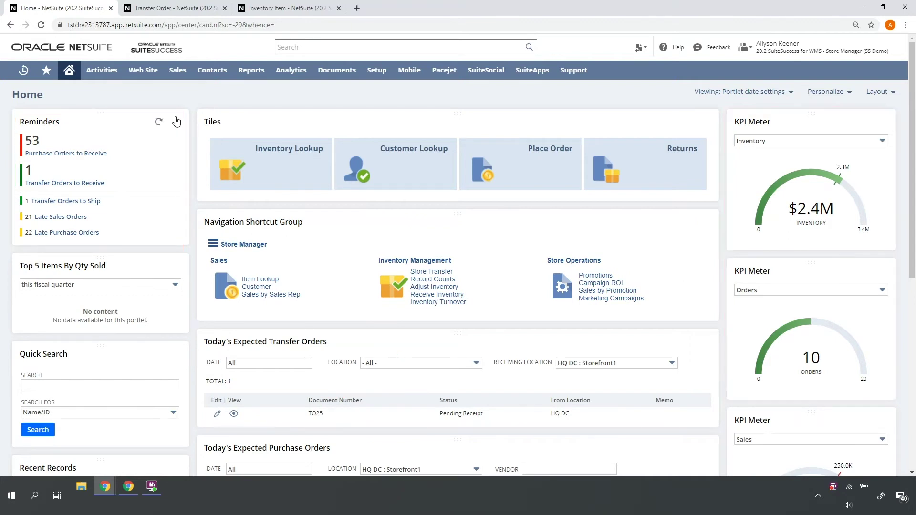
Review TO25's Pending Receipt status, HQ DC origin, HQ DC : Storefront1 destination and first item
{"action": "left_click", "coordinate": [173, 8]}
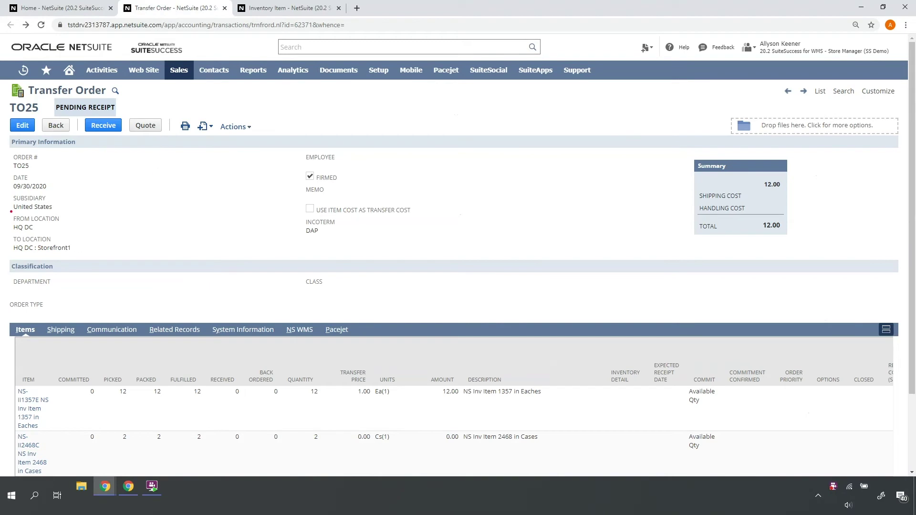
{"action": "left_click_drag", "start_coordinate": [10, 211], "coordinate": [79, 231]}
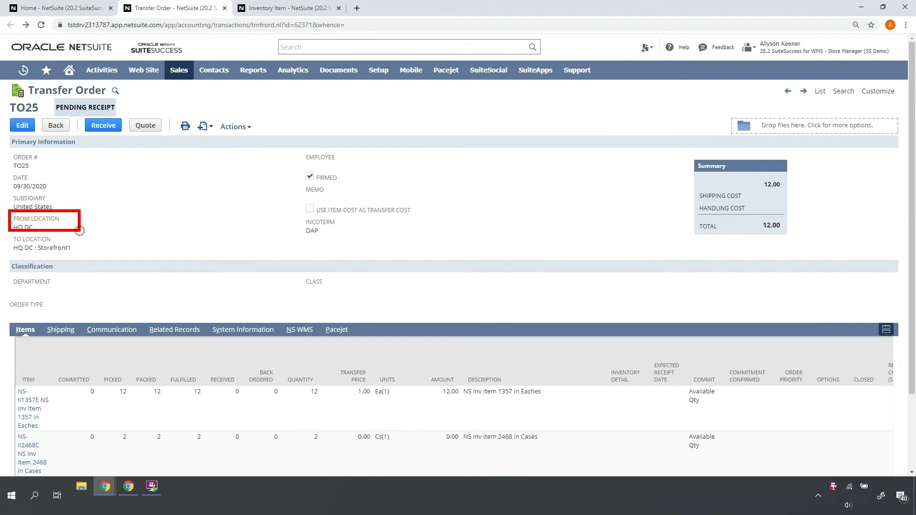
{"action": "left_click_drag", "start_coordinate": [53, 97], "coordinate": [121, 116]}
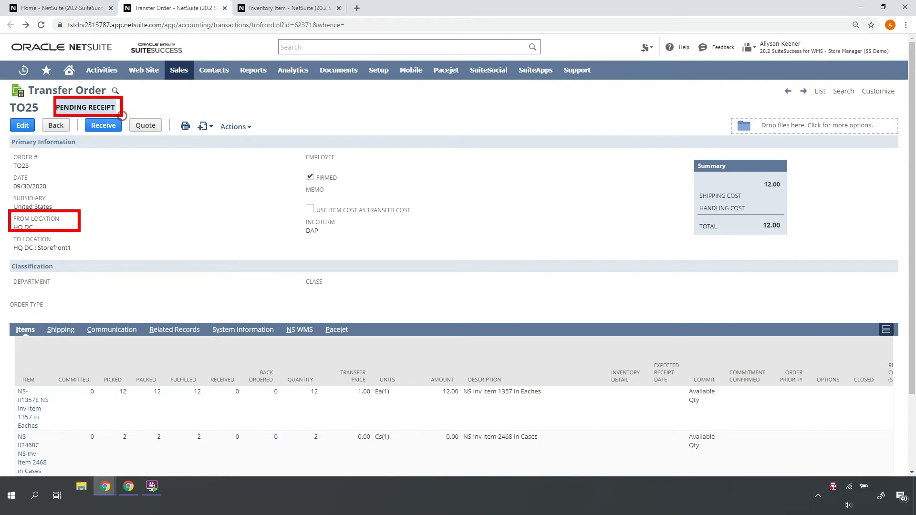
{"action": "left_click_drag", "start_coordinate": [10, 233], "coordinate": [79, 257]}
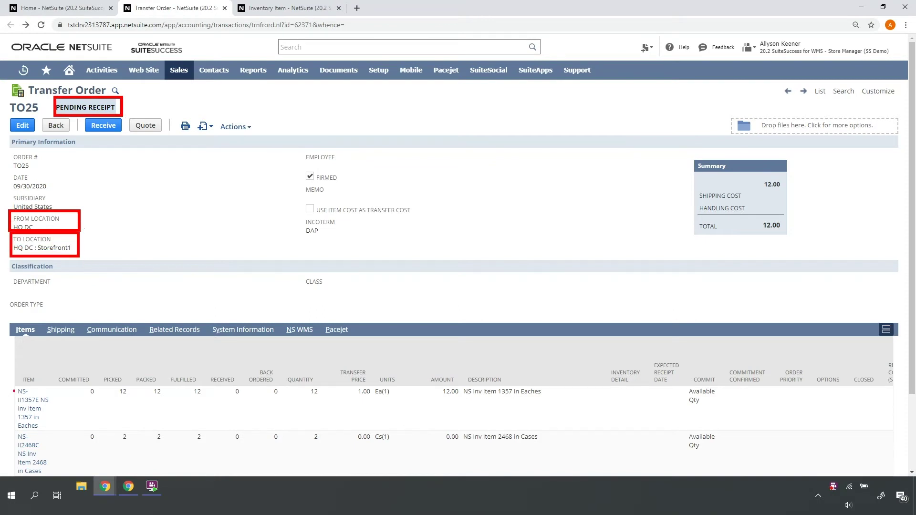
{"action": "mouse_move", "coordinate": [12, 384]}
{"action": "left_mouse_down"}
{"action": "mouse_move", "coordinate": [45, 404]}
{"action": "mouse_move", "coordinate": [63, 430]}
{"action": "left_mouse_up"}
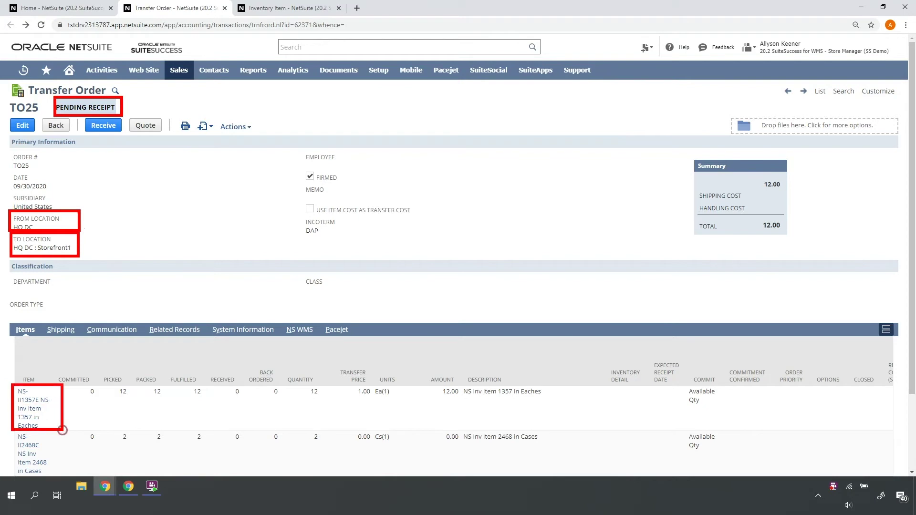
Scroll the inventory item's Locations sublist to the Storefront1 row showing 2 on hand
{"action": "left_click", "coordinate": [267, 10]}
{"action": "scroll", "coordinate": [216, 238], "scroll_direction": "down", "scroll_amount": 5}
{"action": "scroll", "coordinate": [216, 239], "scroll_direction": "down", "scroll_amount": 15}
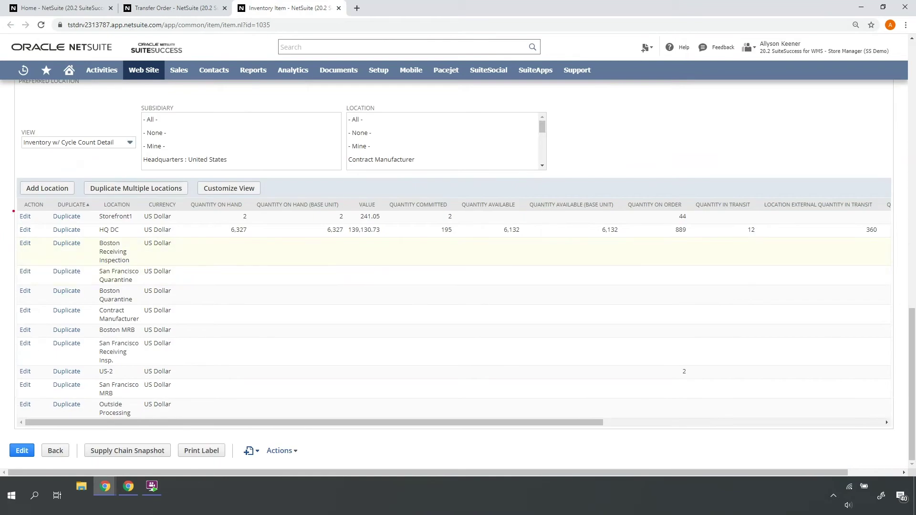
{"action": "mouse_move", "coordinate": [13, 211]}
{"action": "left_mouse_down"}
{"action": "mouse_move", "coordinate": [419, 228]}
{"action": "mouse_move", "coordinate": [474, 221]}
{"action": "left_mouse_up"}
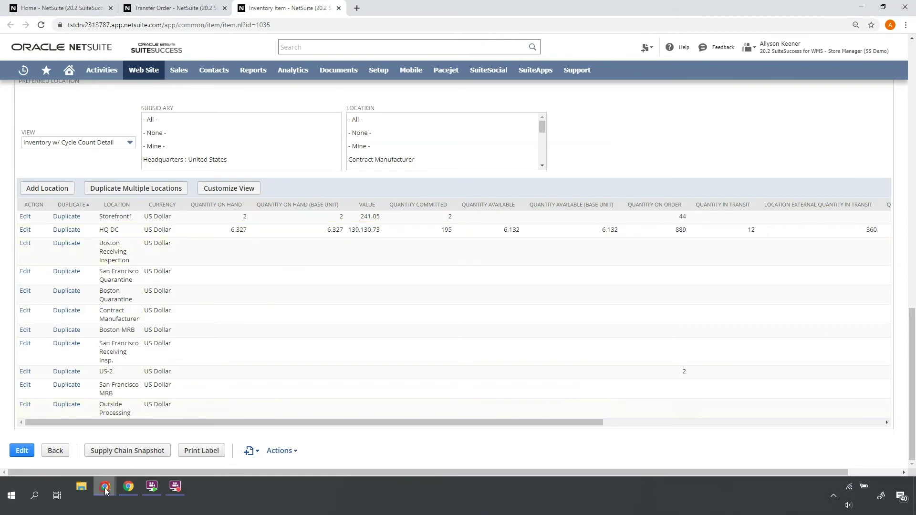
In the SCM Mobile window, choose HQ DC : Storefront1 as the warehouse
{"action": "mouse_move", "coordinate": [128, 486]}
{"action": "left_click", "coordinate": [142, 458]}
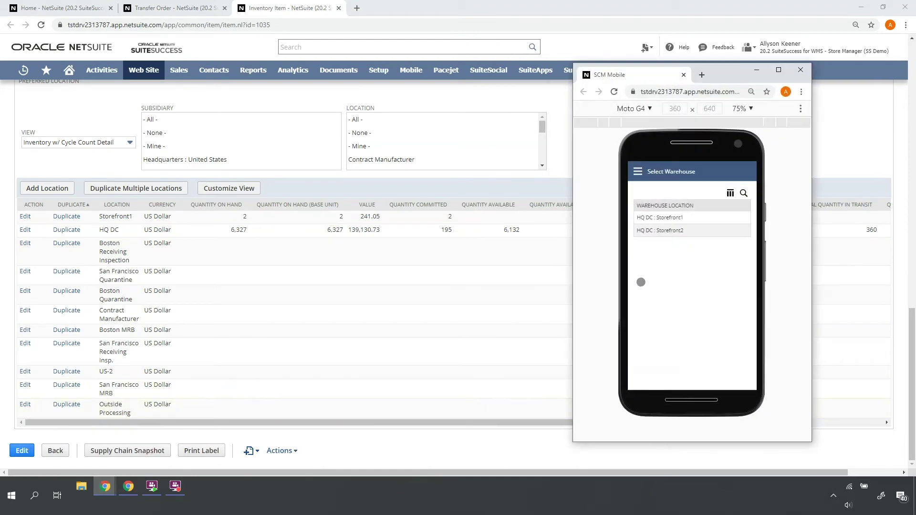
{"action": "left_click", "coordinate": [671, 218]}
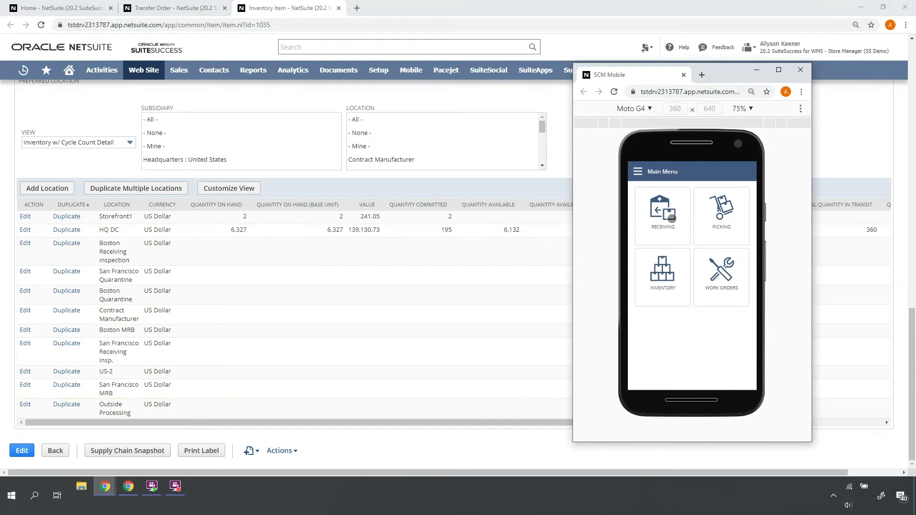
{"action": "left_click_drag", "start_coordinate": [695, 188], "coordinate": [750, 248]}
{"action": "left_click_drag", "start_coordinate": [637, 251], "coordinate": [691, 308]}
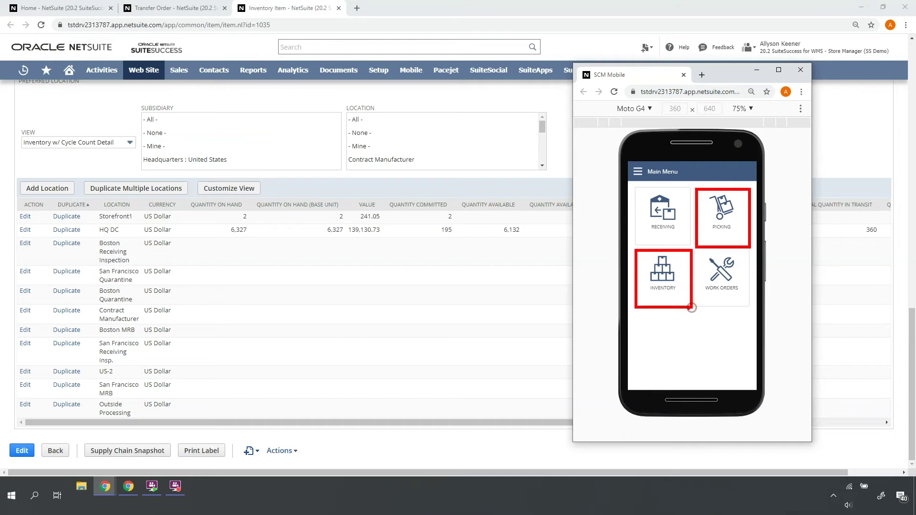
Go to Receiving > Transfer Order and pick the open transfer order from the list
{"action": "left_click", "coordinate": [667, 205]}
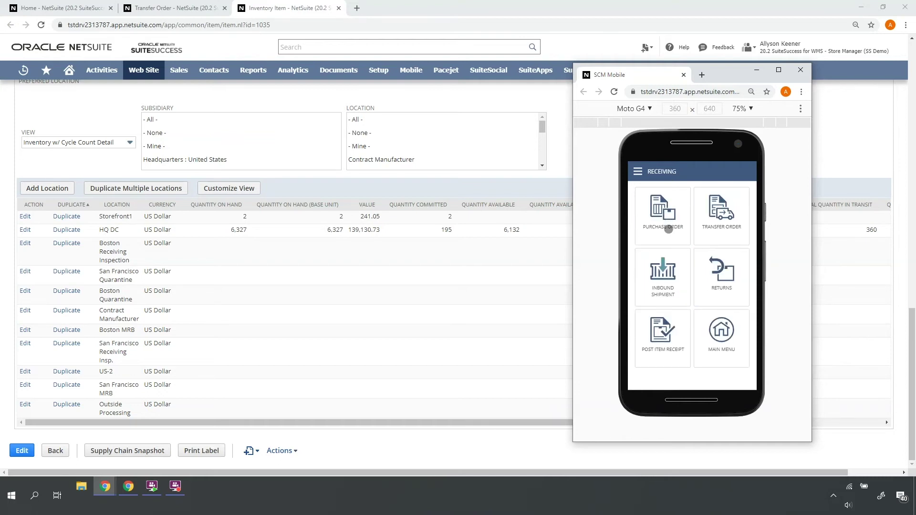
{"action": "left_click_drag", "start_coordinate": [636, 189], "coordinate": [750, 306]}
{"action": "key", "text": "Escape"}
{"action": "left_click", "coordinate": [721, 212]}
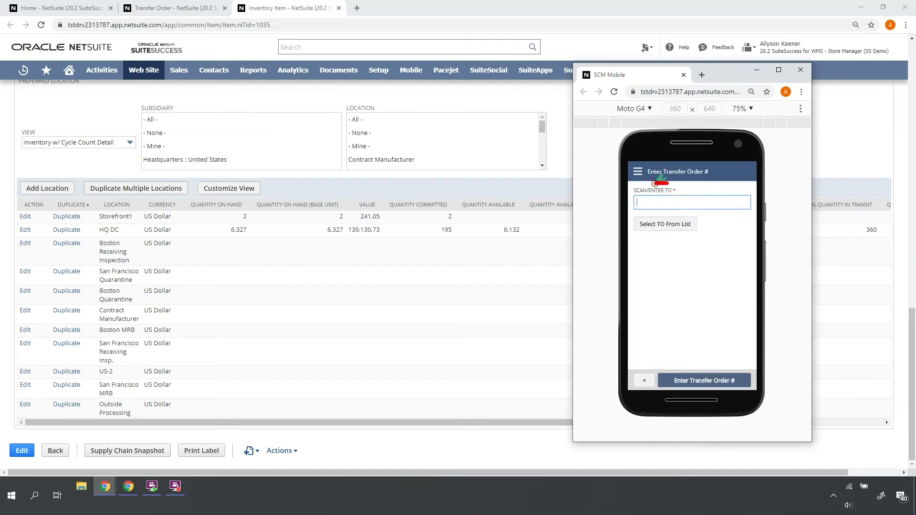
{"action": "left_click_drag", "start_coordinate": [691, 163], "coordinate": [656, 184]}
{"action": "key", "text": "Escape"}
{"action": "left_click", "coordinate": [683, 224]}
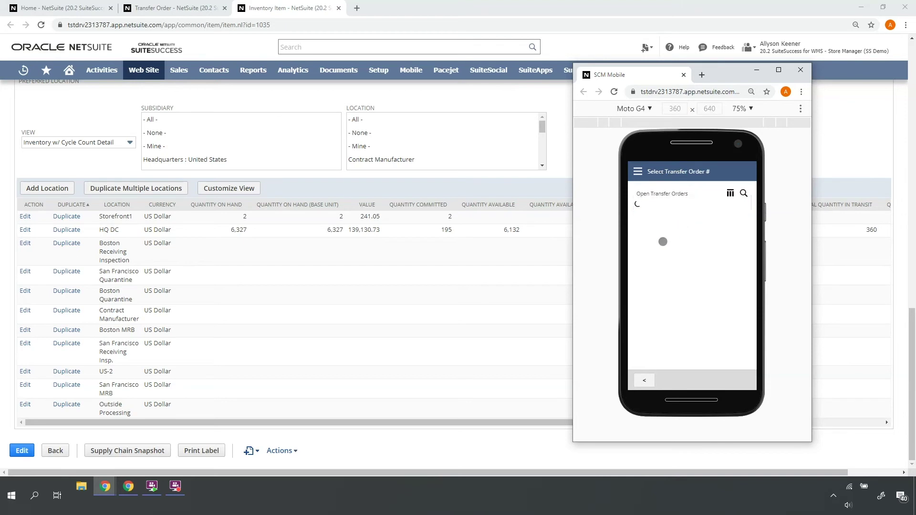
{"action": "left_click", "coordinate": [643, 217]}
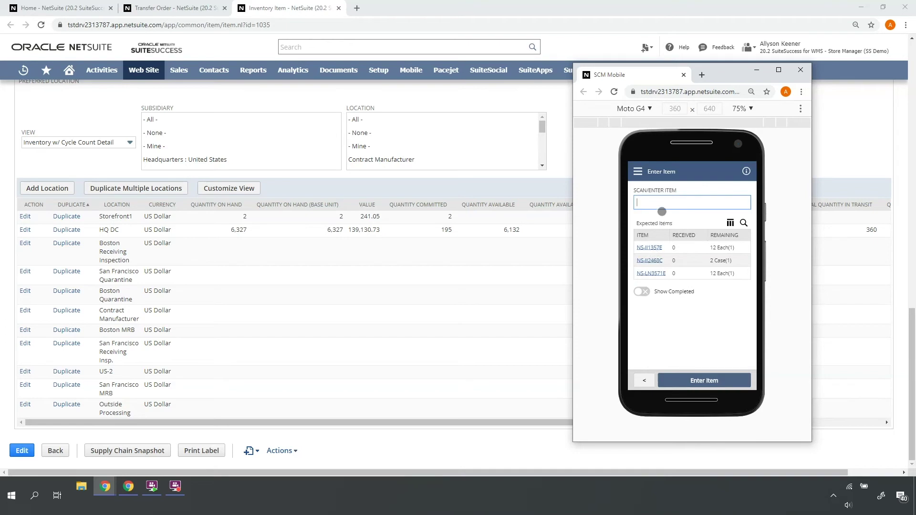
Enter item NS-II1357E and review its expected 12 Each in Good inventory status
{"action": "type", "text": "NS-II1357E"}
{"action": "key", "text": "Return"}
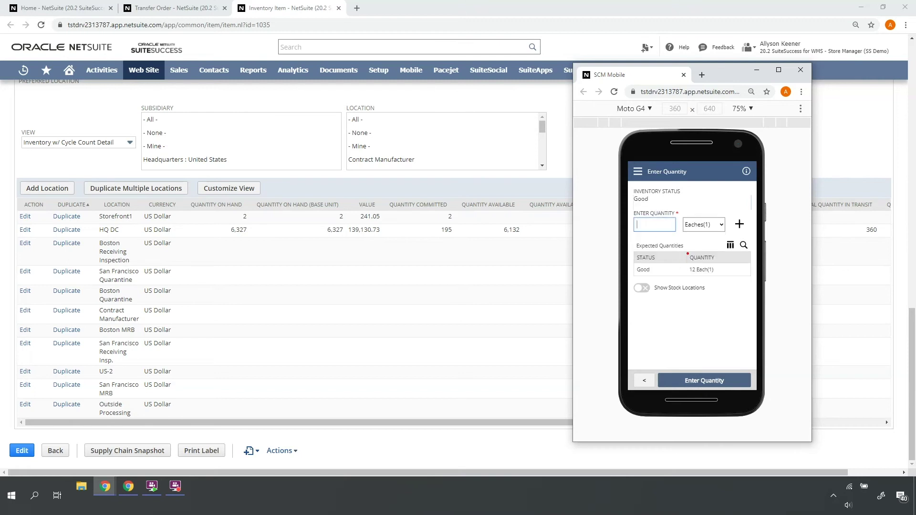
{"action": "left_click_drag", "start_coordinate": [687, 252], "coordinate": [737, 277]}
{"action": "mouse_move", "coordinate": [627, 183]}
{"action": "left_mouse_down"}
{"action": "mouse_move", "coordinate": [697, 205]}
{"action": "mouse_move", "coordinate": [731, 236]}
{"action": "left_mouse_up"}
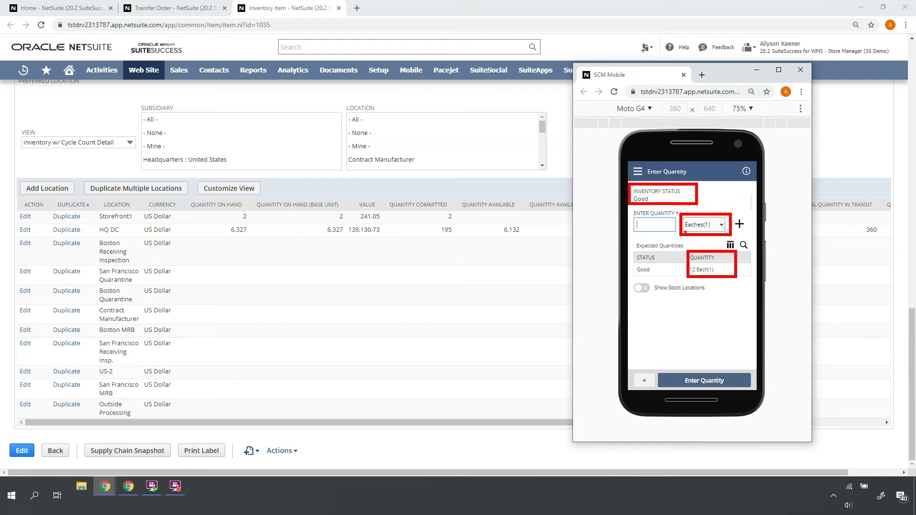
{"action": "key", "text": "Escape"}
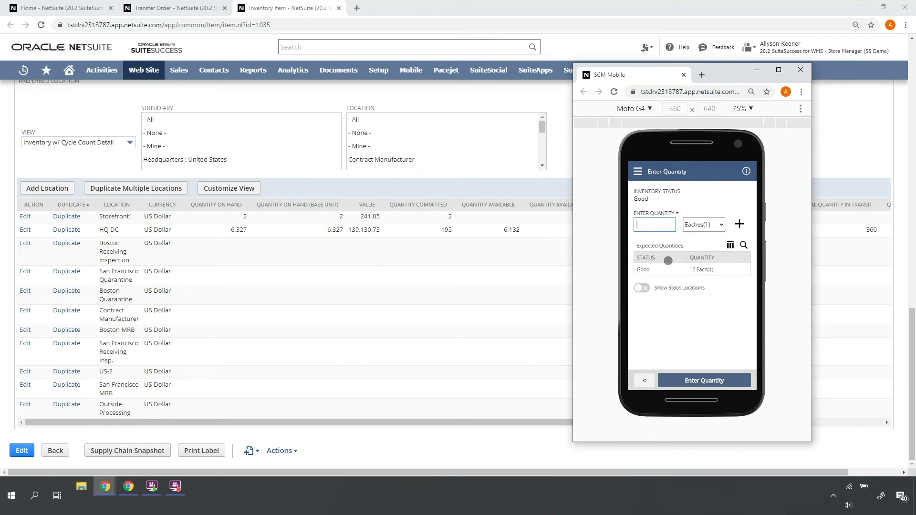
Receive 12 eaches of NS-II1357E after checking its stock locations
{"action": "type", "text": "2"}
{"action": "left_click", "coordinate": [642, 287]}
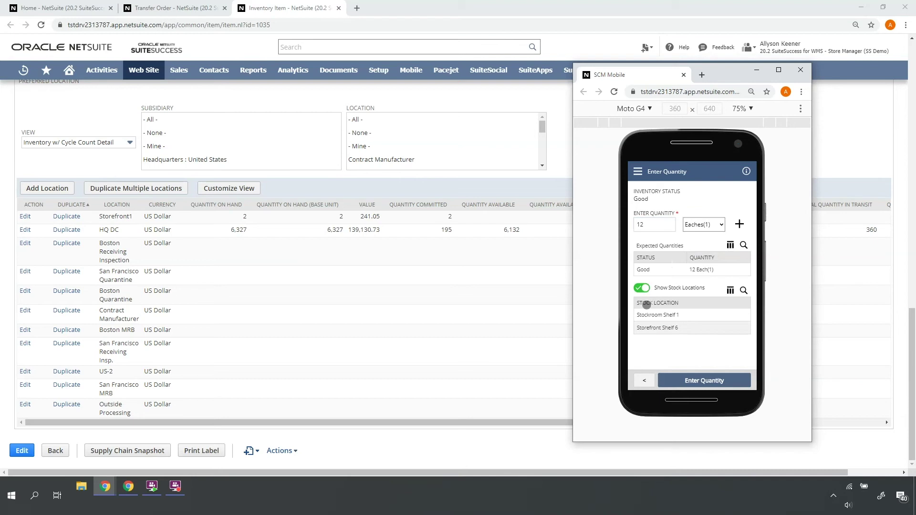
{"action": "left_click_drag", "start_coordinate": [633, 309], "coordinate": [696, 336]}
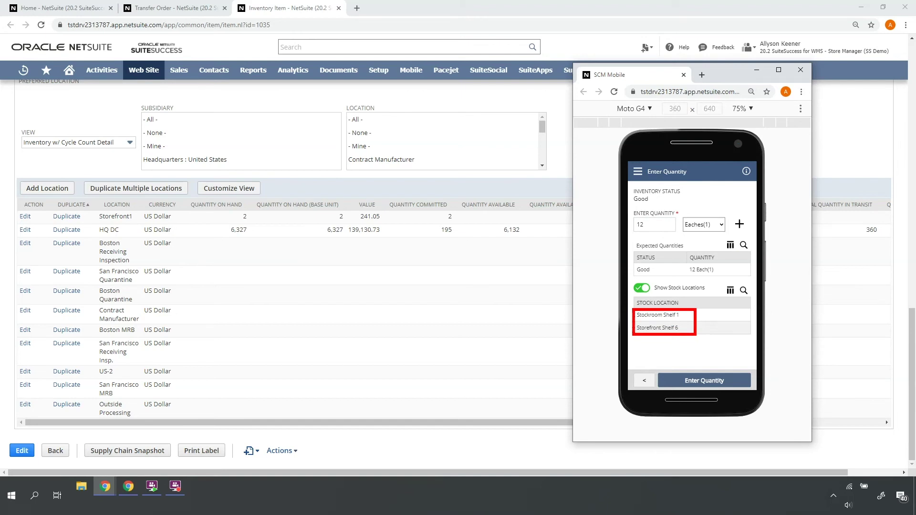
{"action": "left_click", "coordinate": [707, 380]}
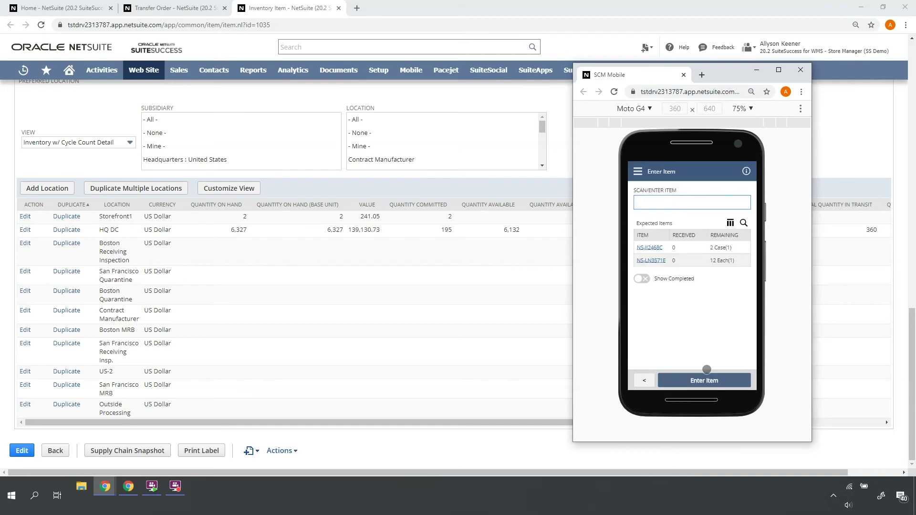
Receive 1 case of NS-II2468C, correcting the mistyped item number NS-II2467E first
{"action": "type", "text": "NS-II2"}
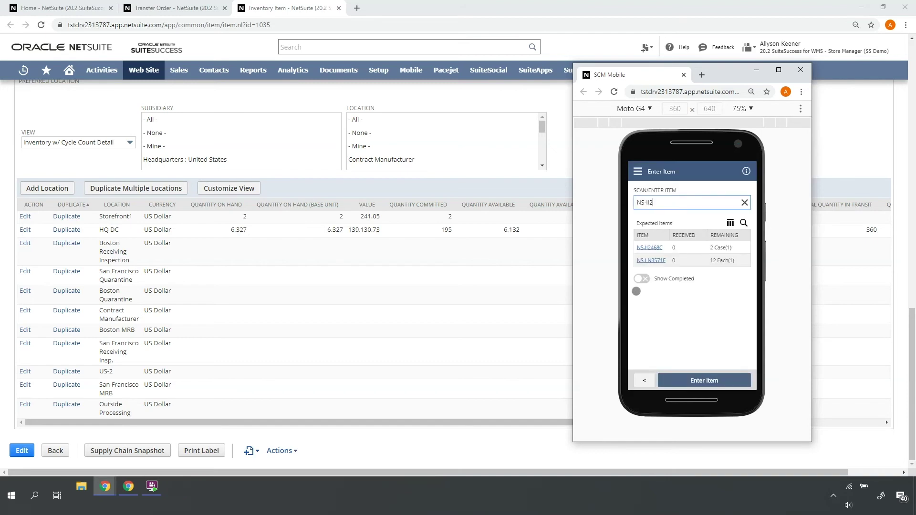
{"action": "type", "text": "467E"}
{"action": "key", "text": "Return"}
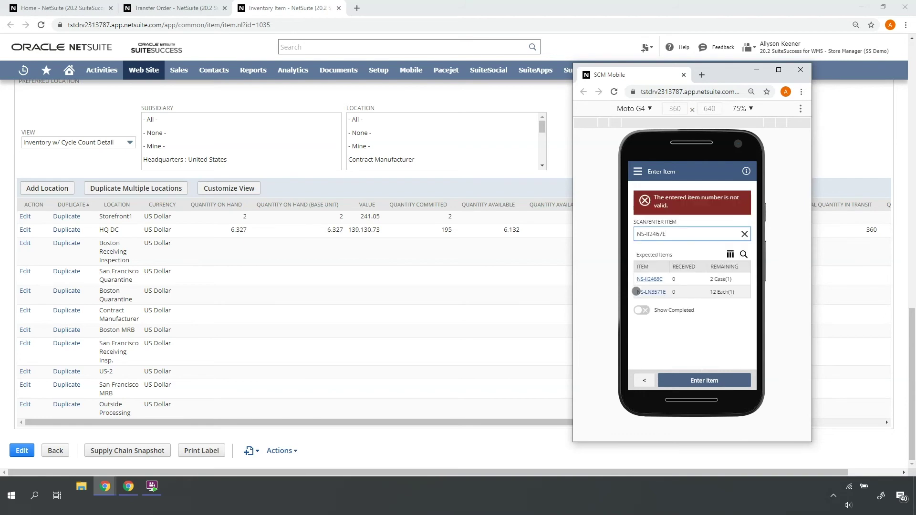
{"action": "left_click", "coordinate": [745, 234]}
{"action": "type", "text": "NS-II2468C"}
{"action": "key", "text": "Return"}
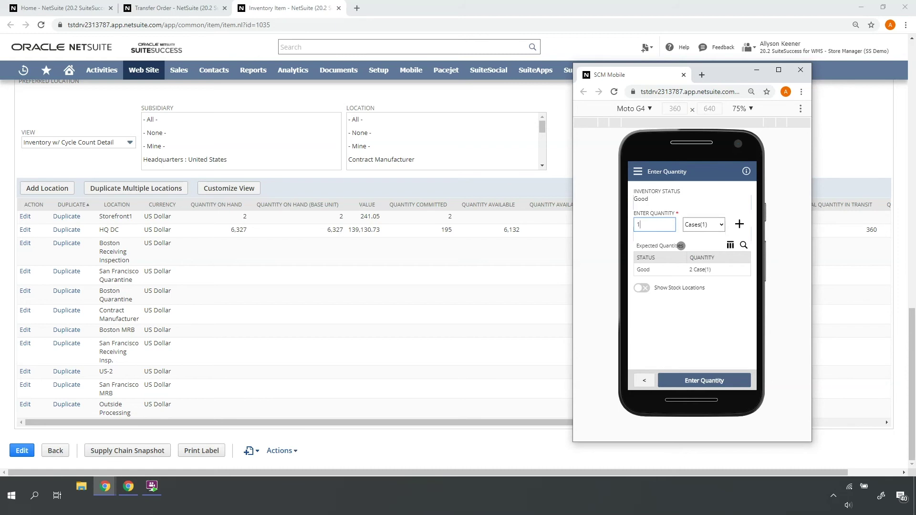
{"action": "key", "text": "Return"}
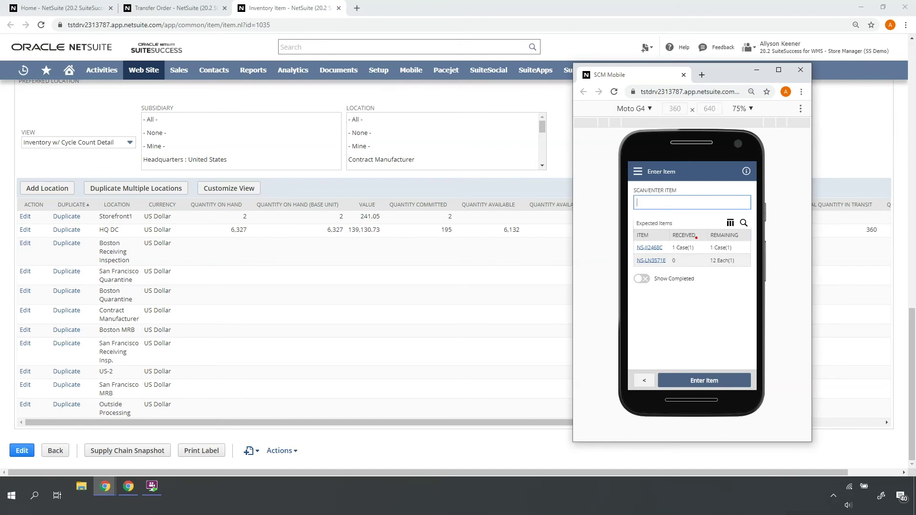
{"action": "left_click_drag", "start_coordinate": [701, 237], "coordinate": [749, 252]}
Check TO25's received lines, then reload the item page to show Storefront1 at 14 on hand
{"action": "left_click", "coordinate": [173, 8]}
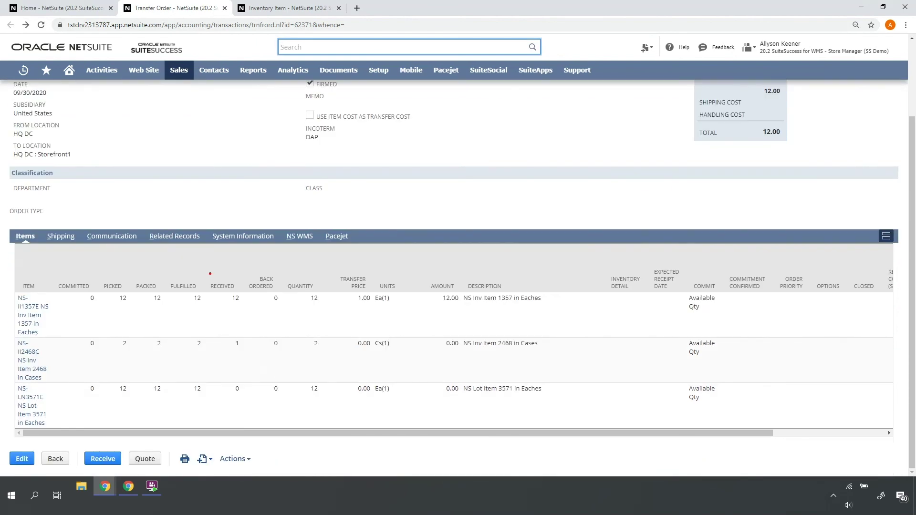
{"action": "mouse_move", "coordinate": [204, 274]}
{"action": "left_mouse_down"}
{"action": "mouse_move", "coordinate": [250, 371]}
{"action": "mouse_move", "coordinate": [258, 423]}
{"action": "left_mouse_up"}
{"action": "left_click", "coordinate": [261, 8]}
{"action": "left_click", "coordinate": [41, 25]}
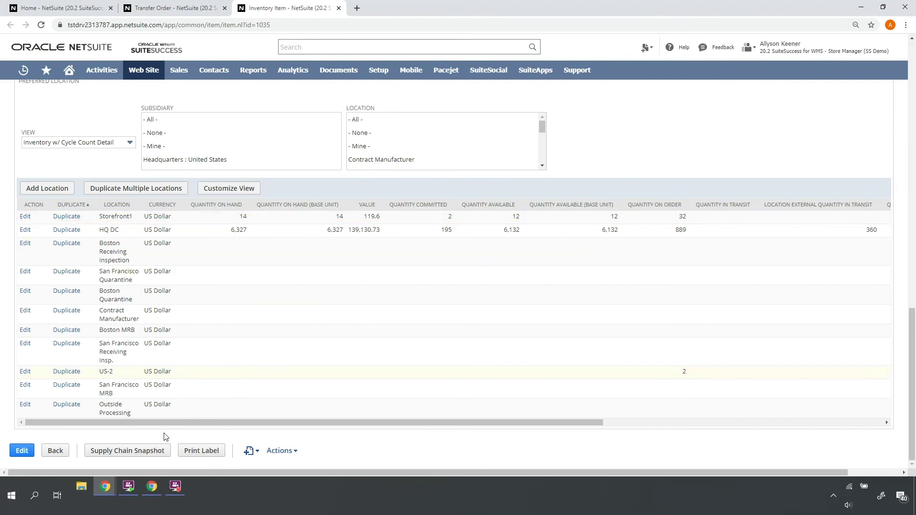
{"action": "left_click", "coordinate": [106, 486]}
{"action": "left_click", "coordinate": [168, 450]}
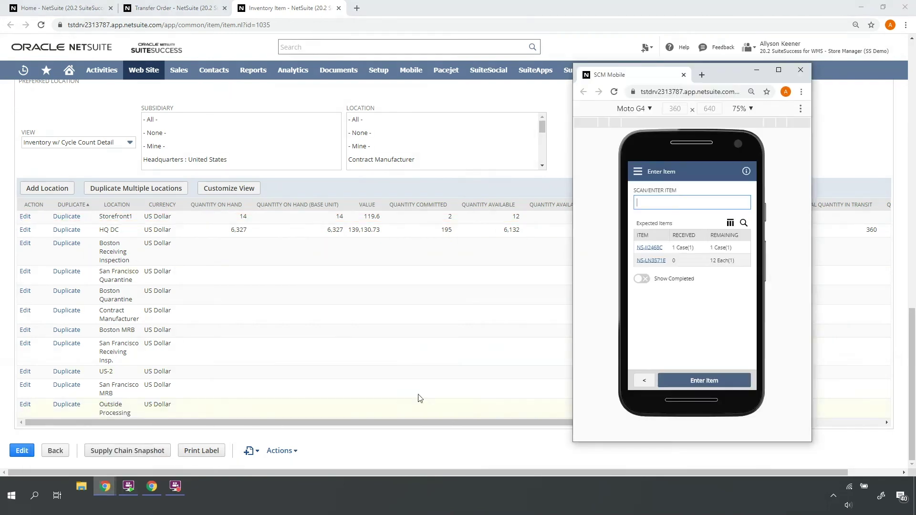
{"action": "type", "text": "NS-LN3571E"}
{"action": "key", "text": "Return"}
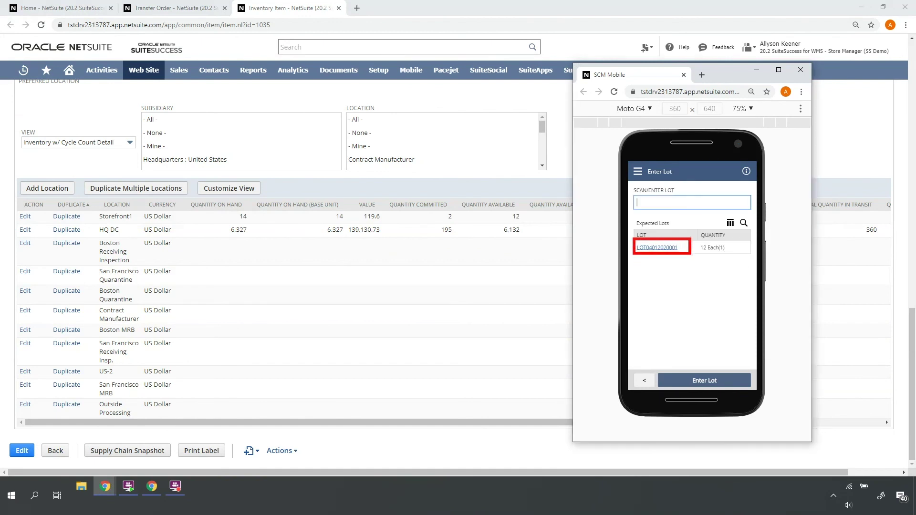
{"action": "left_click", "coordinate": [649, 247]}
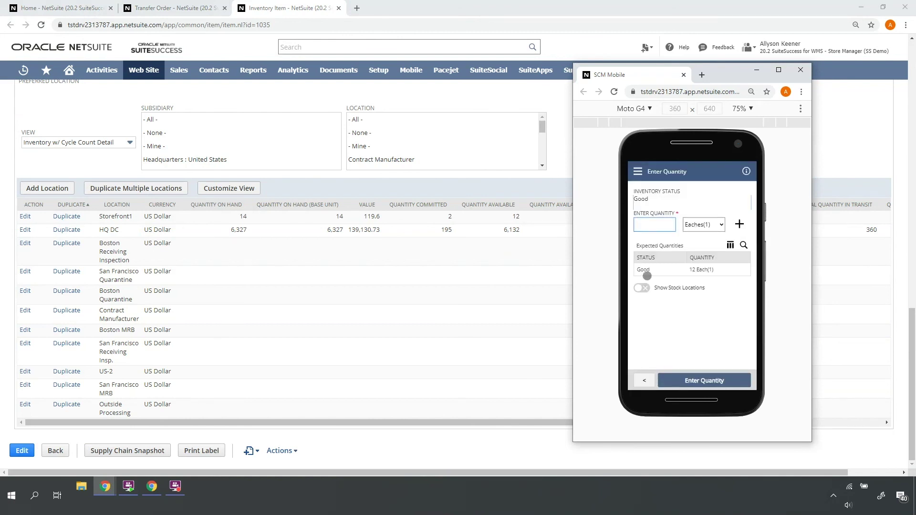
{"action": "left_click", "coordinate": [644, 288]}
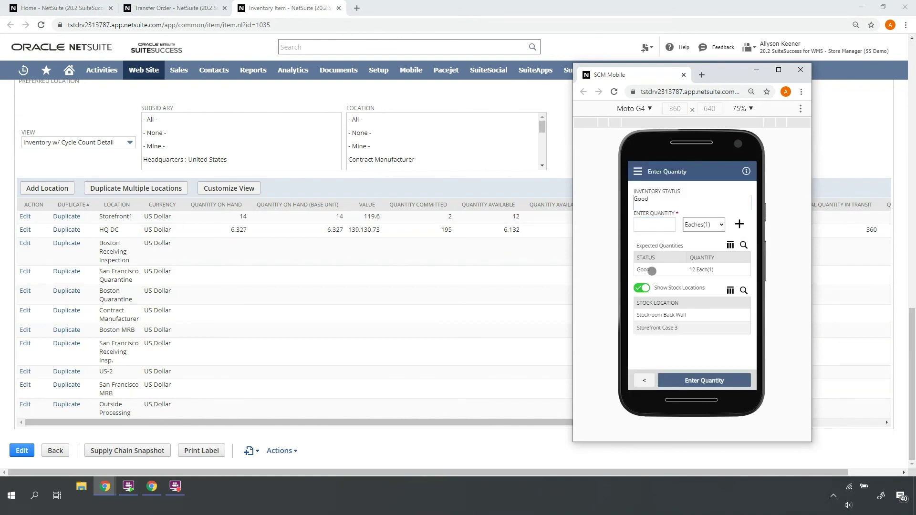
{"action": "left_click", "coordinate": [648, 221]}
{"action": "type", "text": "12"}
{"action": "key", "text": "Return"}
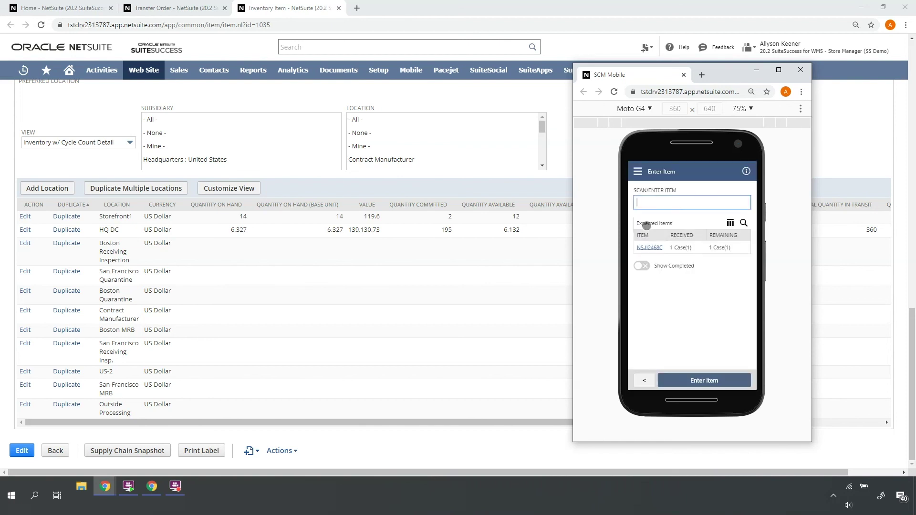
Receive the final case of NS-II2468C and reload TO25 to confirm it is fully received
{"action": "left_click", "coordinate": [648, 248]}
{"action": "key", "text": "Return"}
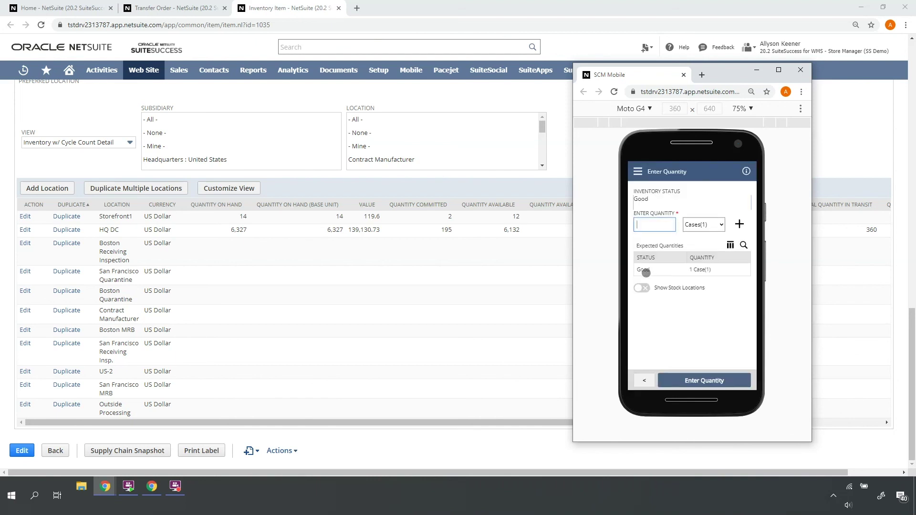
{"action": "key", "text": "Return"}
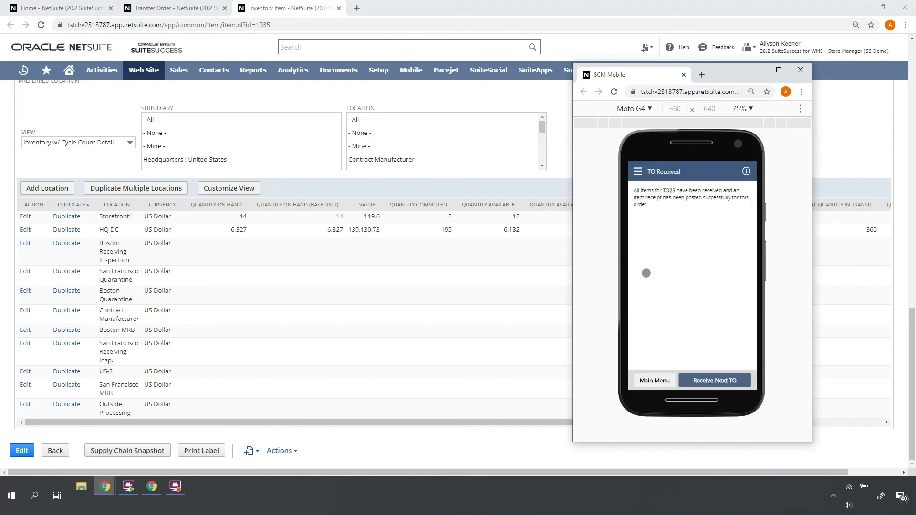
{"action": "left_click", "coordinate": [148, 8]}
{"action": "left_click", "coordinate": [41, 24]}
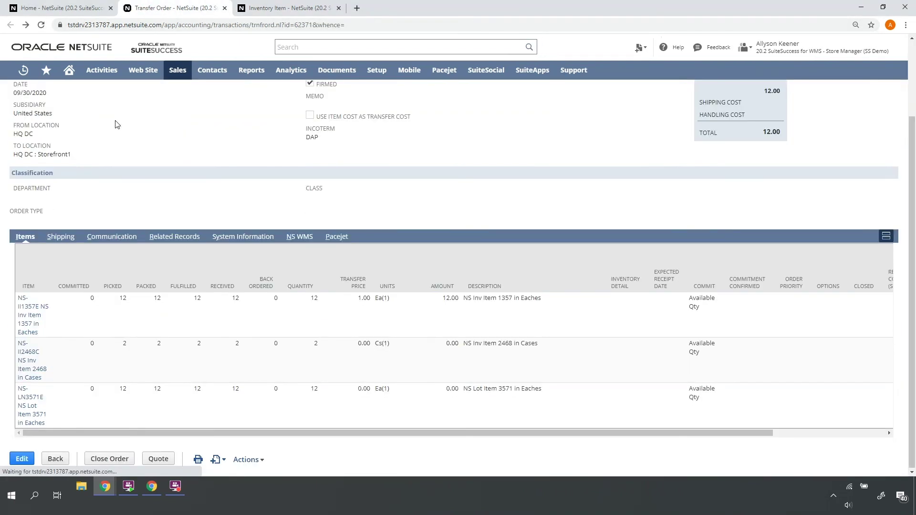
{"action": "scroll", "coordinate": [121, 130], "scroll_direction": "up", "scroll_amount": 2}
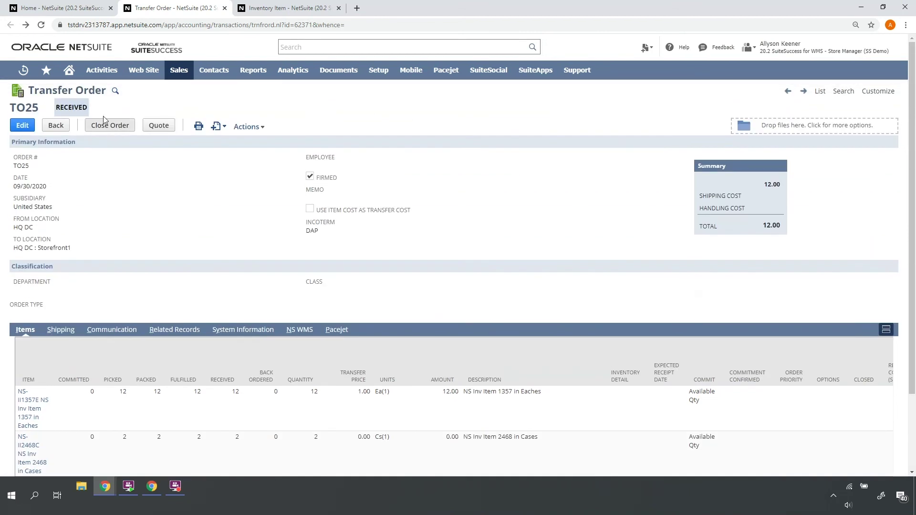
{"action": "left_click_drag", "start_coordinate": [50, 98], "coordinate": [92, 120]}
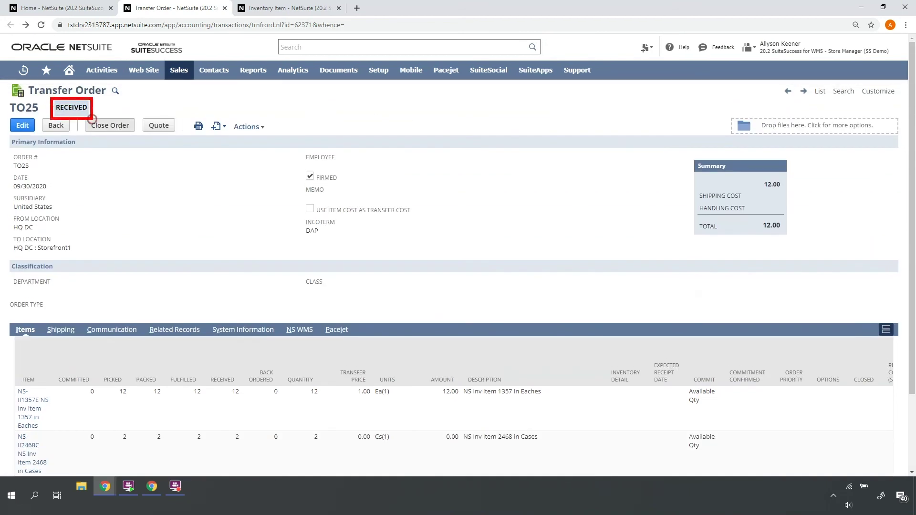
{"action": "scroll", "coordinate": [169, 224], "scroll_direction": "down", "scroll_amount": 2}
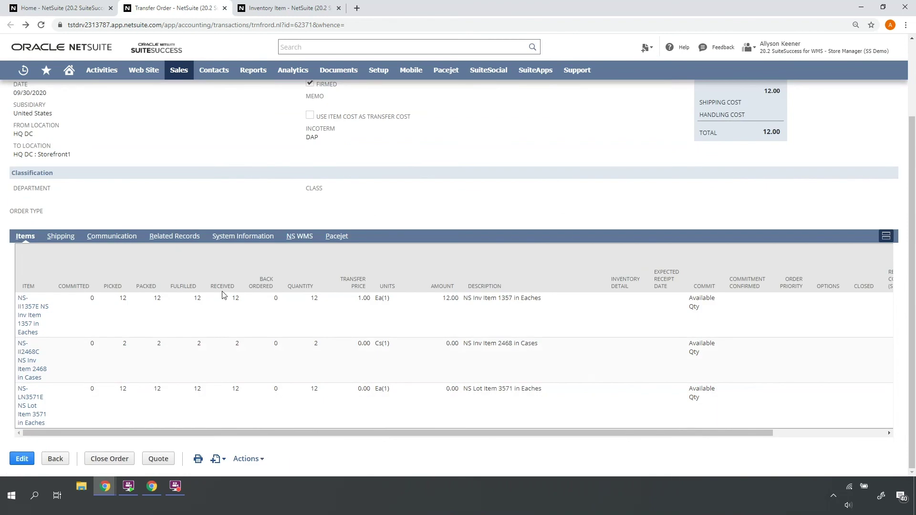
{"action": "mouse_move", "coordinate": [205, 276]}
{"action": "left_mouse_down"}
{"action": "mouse_move", "coordinate": [258, 348]}
{"action": "mouse_move", "coordinate": [260, 425]}
{"action": "left_mouse_up"}
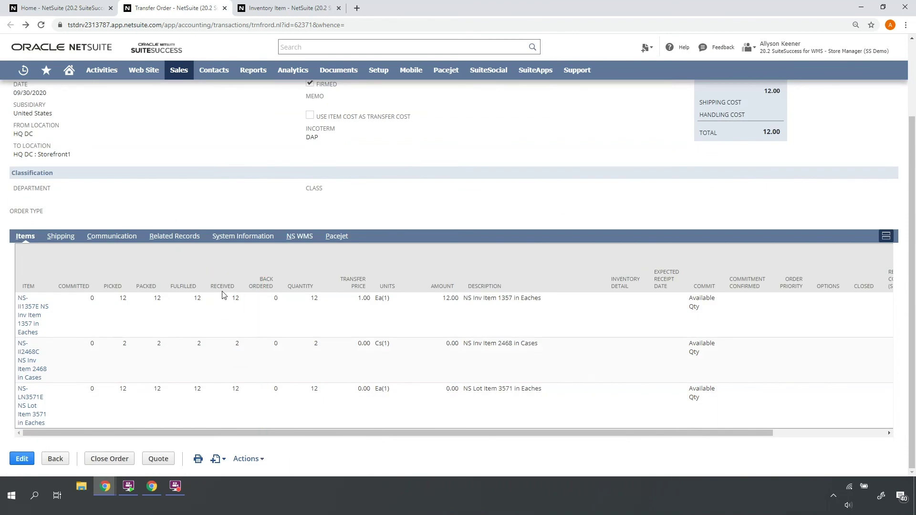